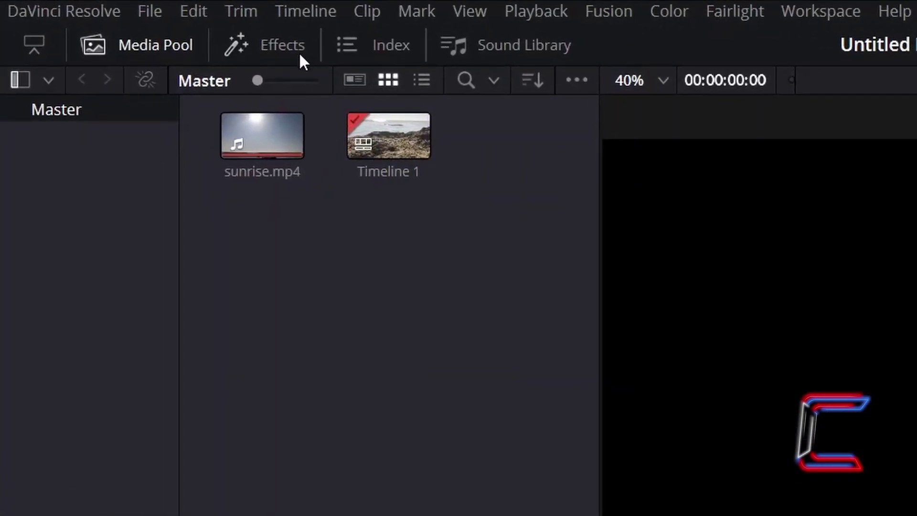
# Apply Dehancer Pro from the OpenFX Film Emulation filters to the sunrise.mp4 clip.
pyautogui.click(299, 52)
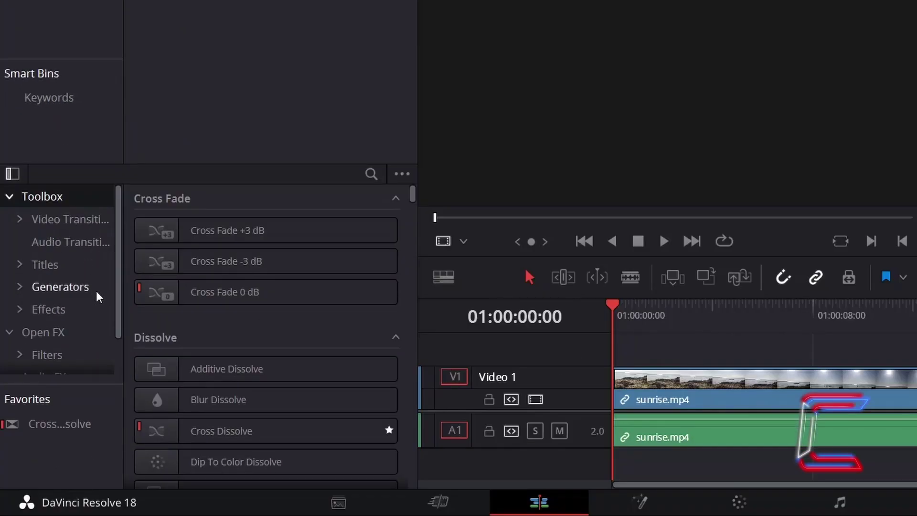
pyautogui.click(81, 332)
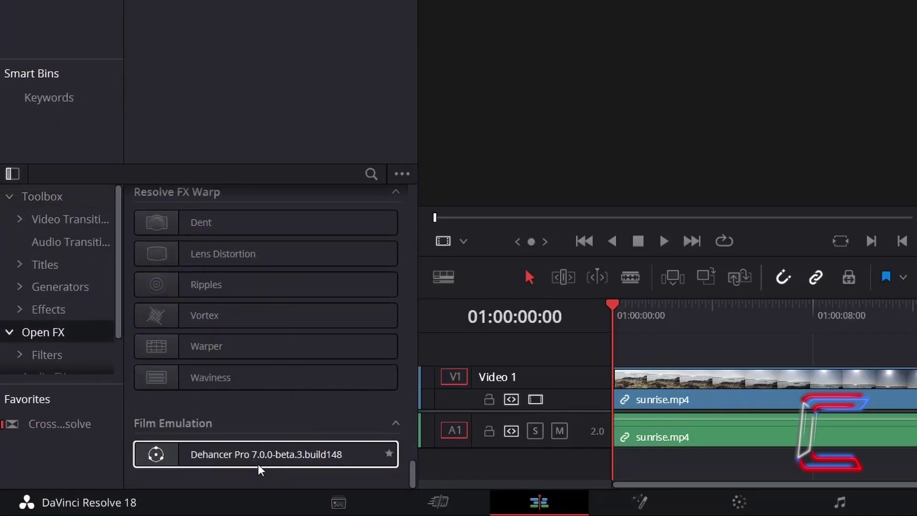
pyautogui.moveTo(260, 466); pyautogui.dragTo(640, 389)
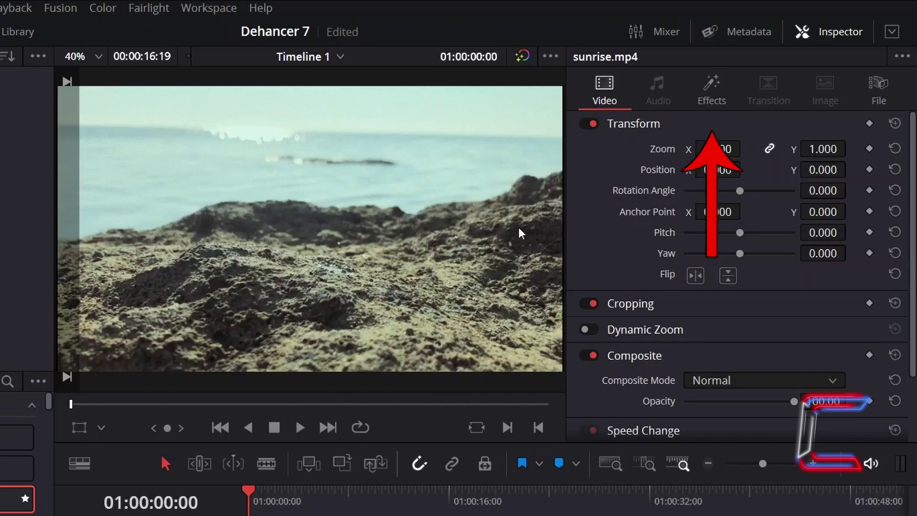
# Show Dehancer Pro's settings with Kodak Vision3 250D film and Linear print in the Inspector.
pyautogui.click(712, 95)
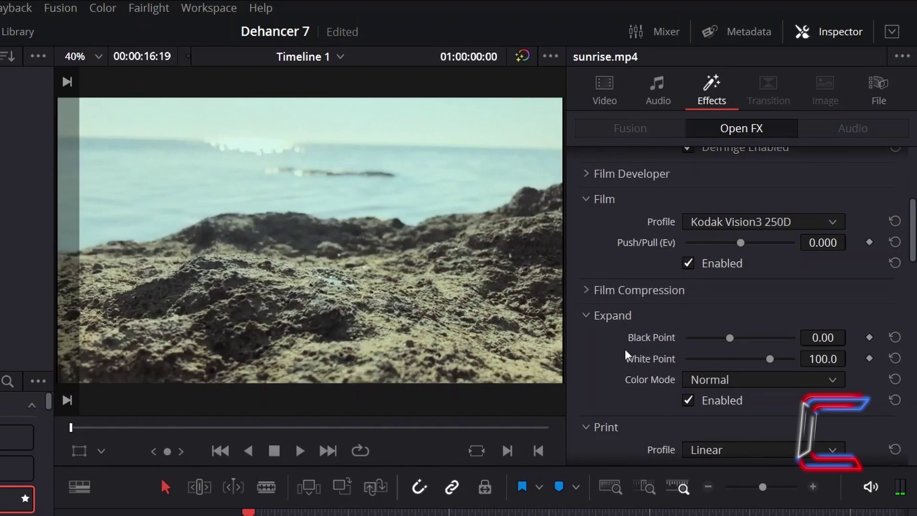
# Set the film stock to Kodak Supra 100 pushed 0.822 Ev, with Kodak 2383 print.
pyautogui.click(748, 222)
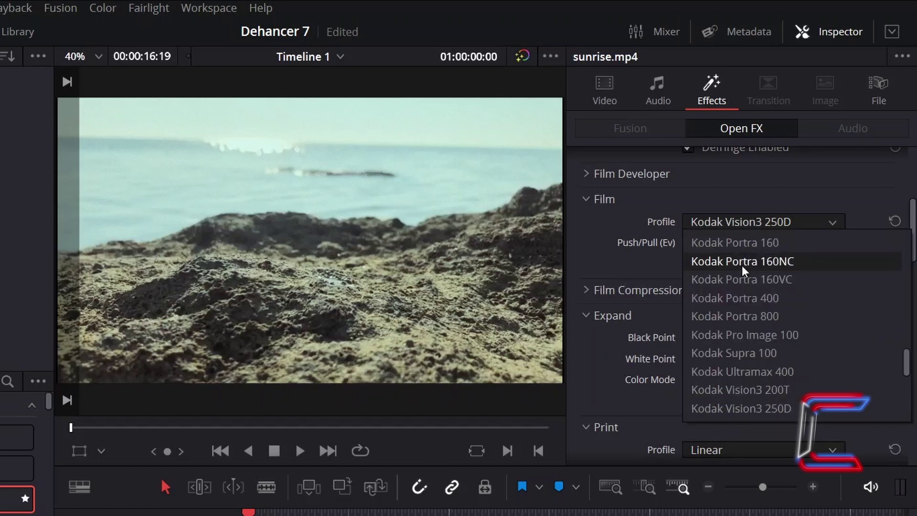
pyautogui.click(738, 296)
pyautogui.click(742, 221)
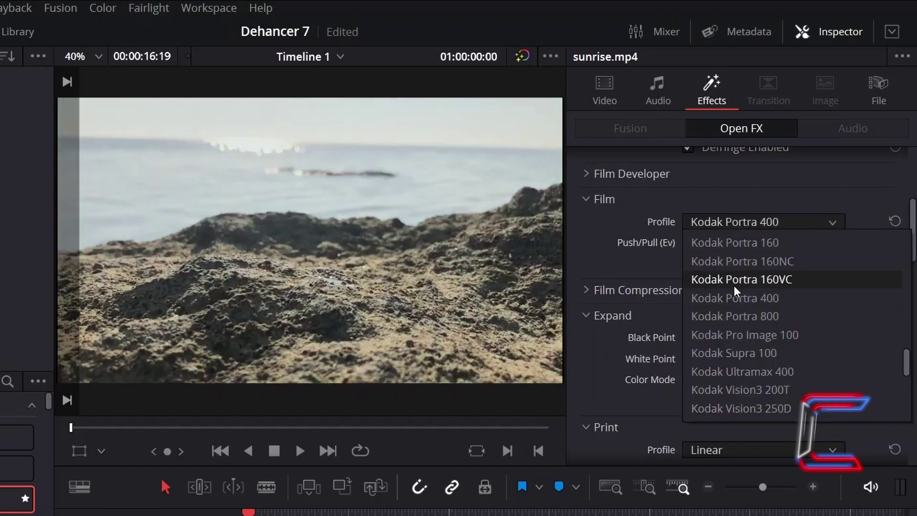
pyautogui.click(733, 351)
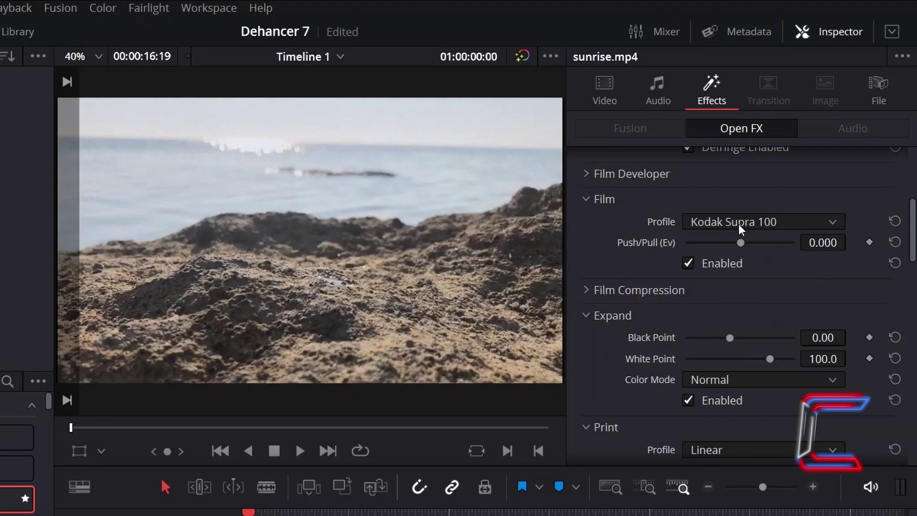
pyautogui.moveTo(743, 242); pyautogui.dragTo(776, 245)
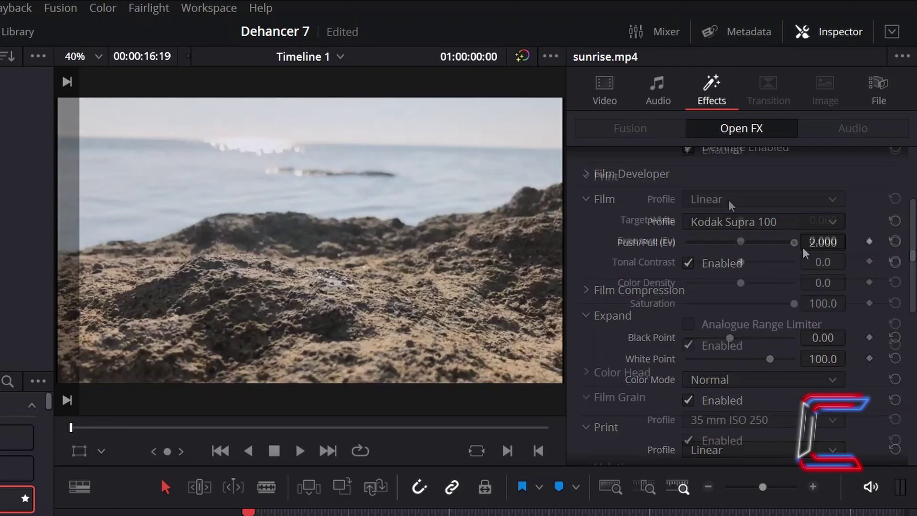
pyautogui.click(728, 200)
pyautogui.click(727, 279)
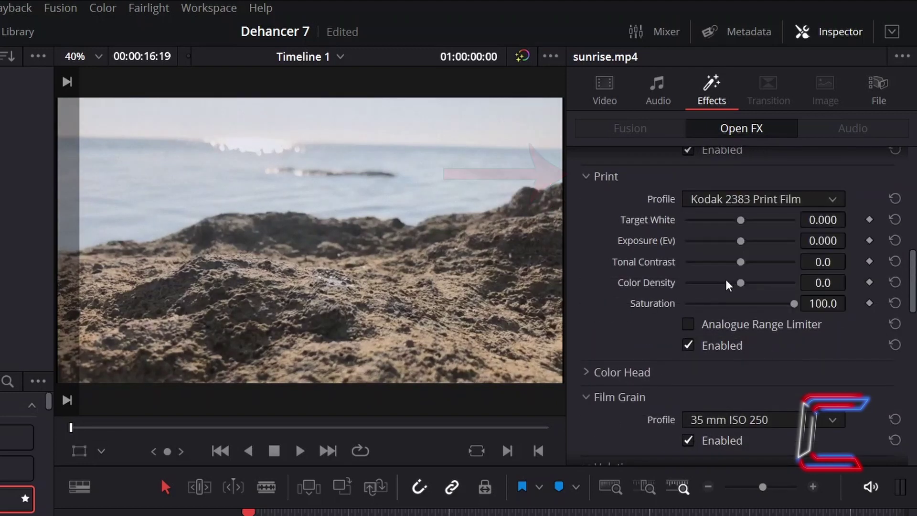
# Switch film grain to Custom at about 42.7 and lower halation diffusion to 67.4.
pyautogui.scroll(-4, 739, 203)
pyautogui.click(740, 219)
pyautogui.click(719, 240)
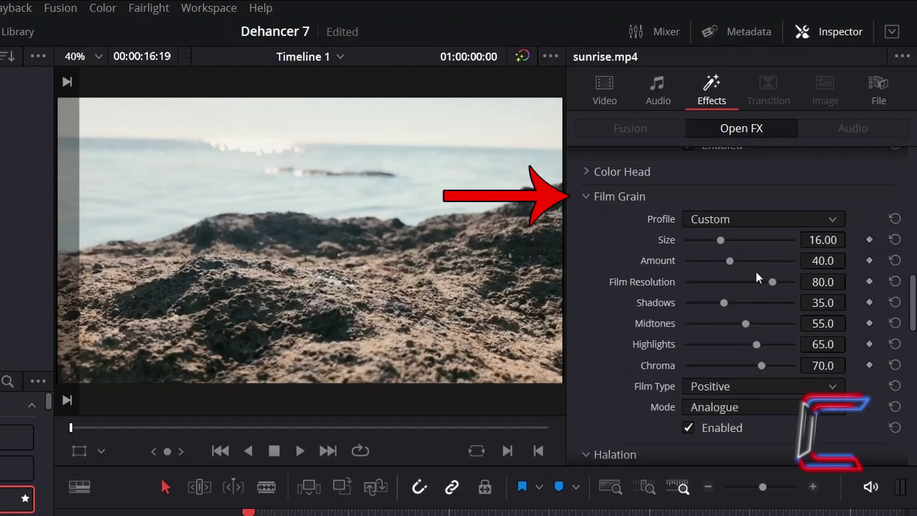
pyautogui.moveTo(730, 261)
pyautogui.mouseDown()
pyautogui.moveTo(762, 261)
pyautogui.moveTo(733, 263)
pyautogui.mouseUp()
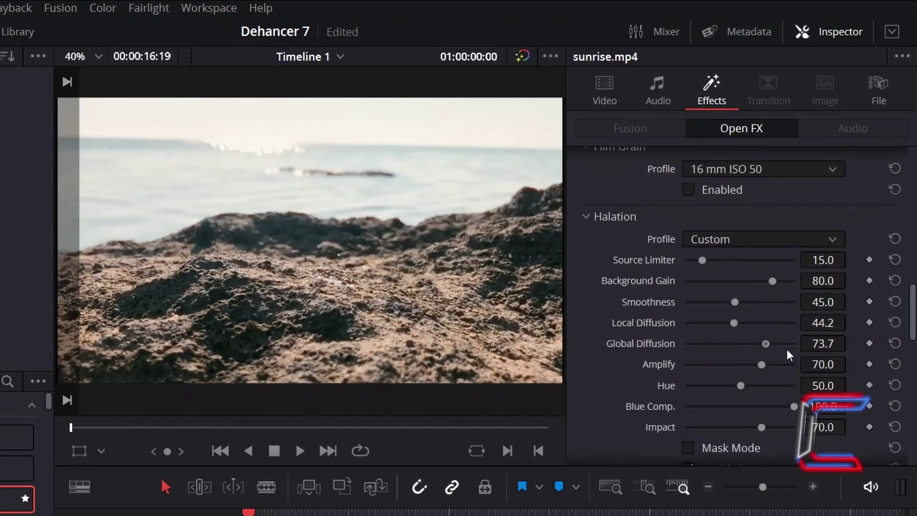
pyautogui.moveTo(787, 349)
pyautogui.mouseDown()
pyautogui.moveTo(751, 348)
pyautogui.moveTo(801, 359)
pyautogui.mouseUp()
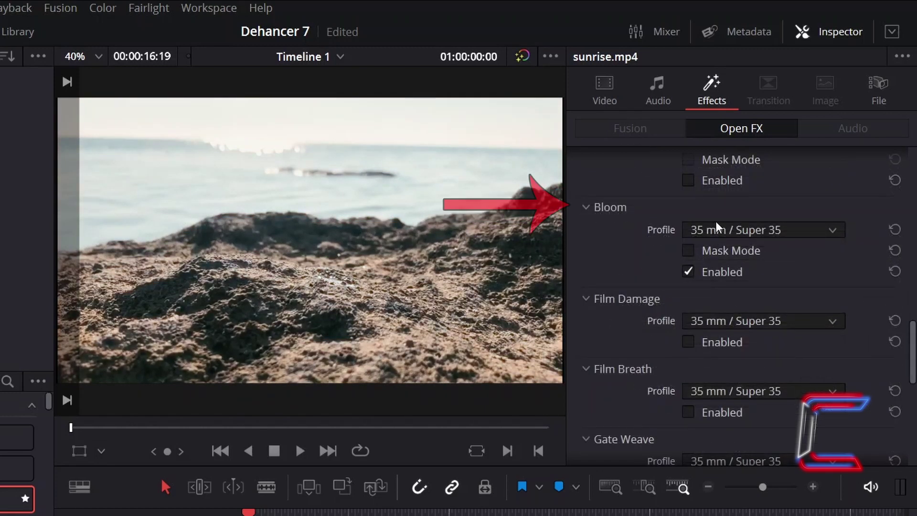
# Leave bloom unchanged and set Film Damage to the 8 mm / Super 8 profile.
pyautogui.click(717, 228)
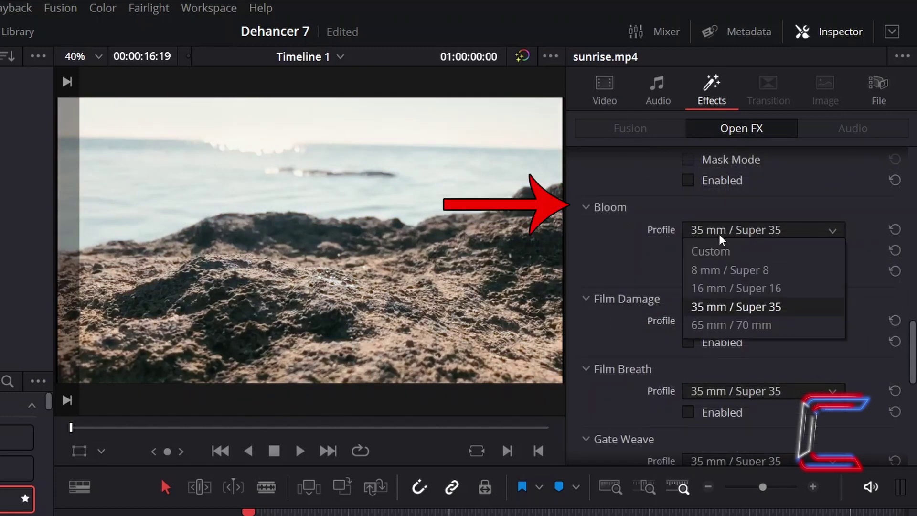
pyautogui.click(733, 287)
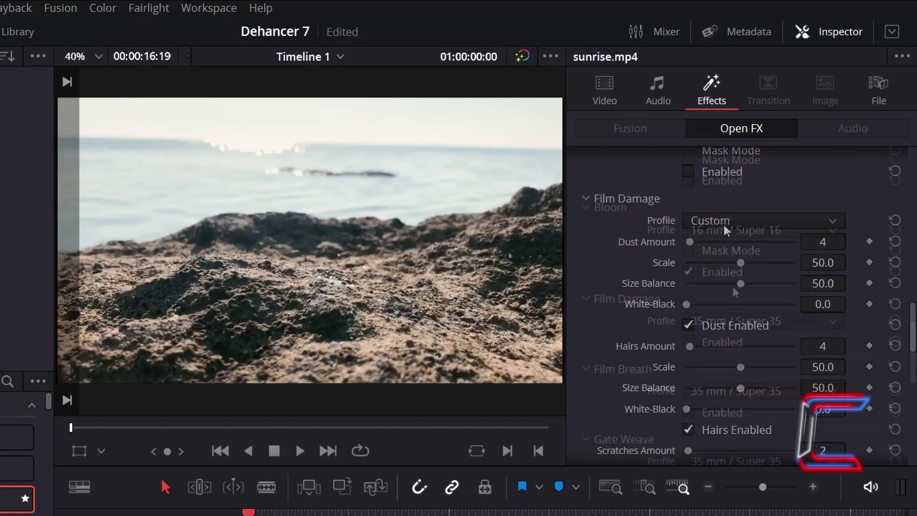
pyautogui.click(726, 219)
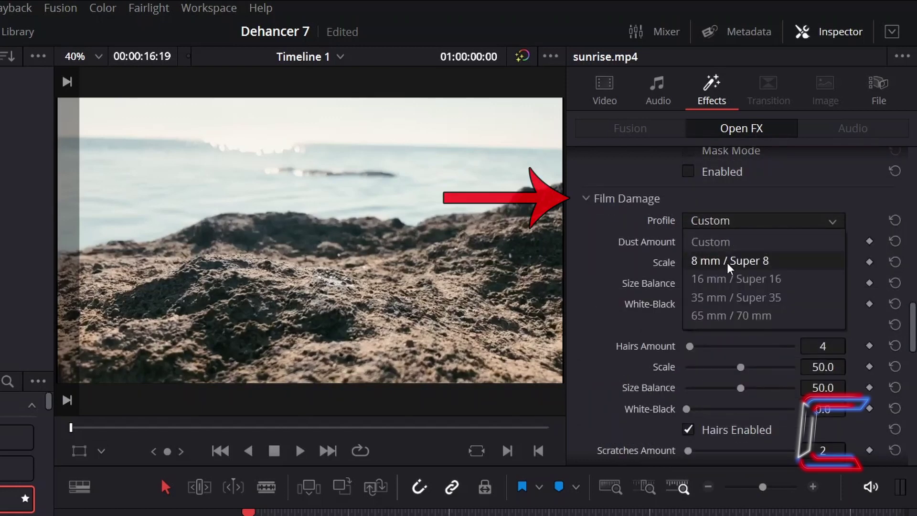
pyautogui.click(728, 264)
# Set Film Breath to Custom and enable Gate Weave with a Custom profile.
pyautogui.scroll(2, 727, 292)
pyautogui.click(725, 291)
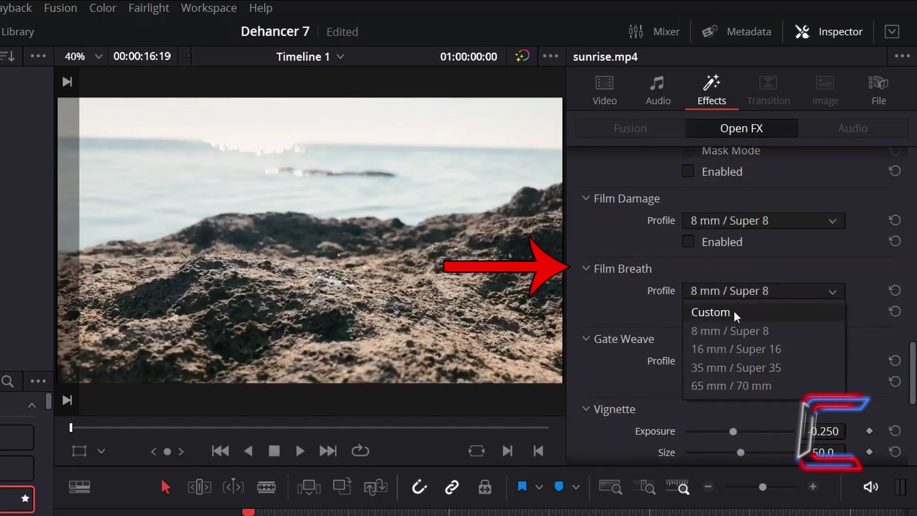
pyautogui.click(734, 313)
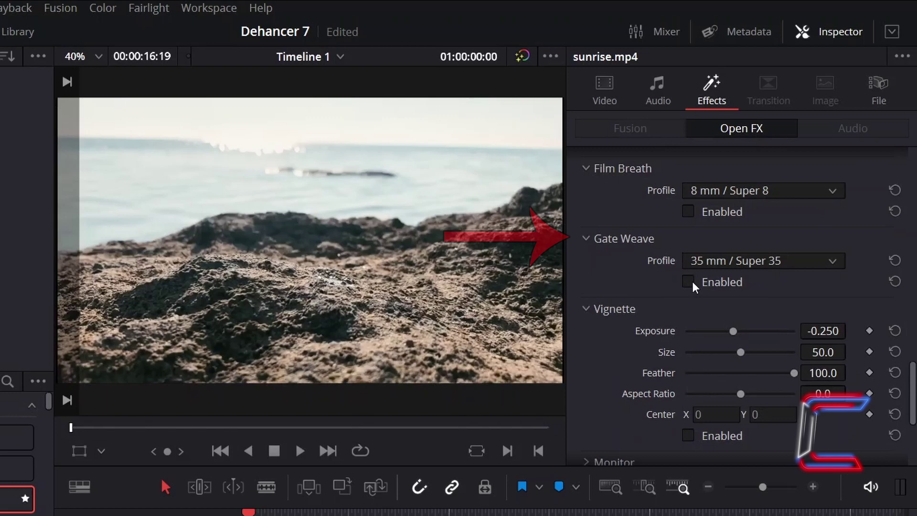
pyautogui.click(689, 282)
pyautogui.click(737, 260)
pyautogui.click(735, 280)
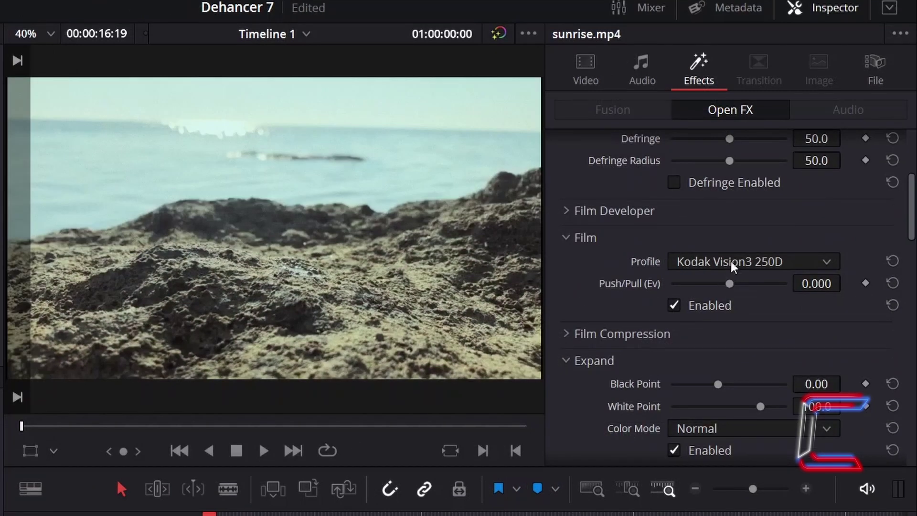
# After trying Portra 160VC and Pro Image 100, use Prokudin-Gorskiy 1906 pushed about 0.108 Ev.
pyautogui.click(731, 262)
pyautogui.click(711, 324)
pyautogui.click(739, 259)
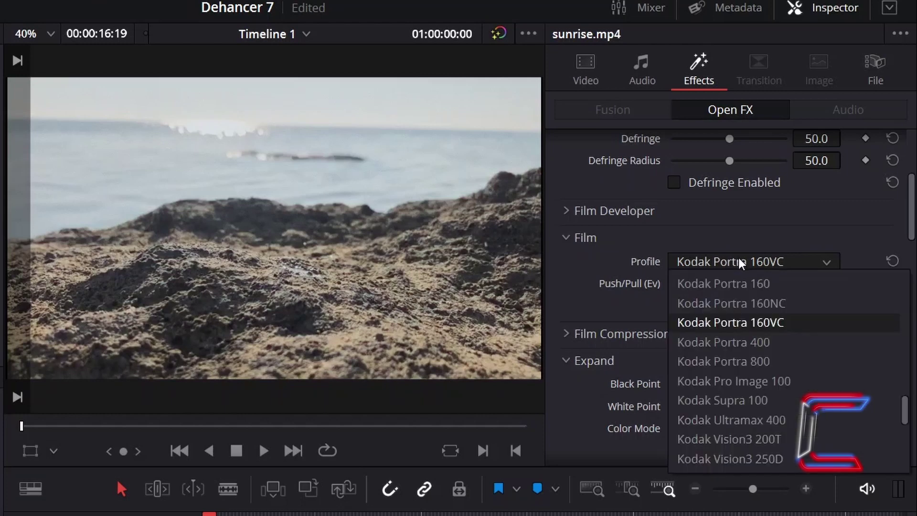
pyautogui.click(711, 383)
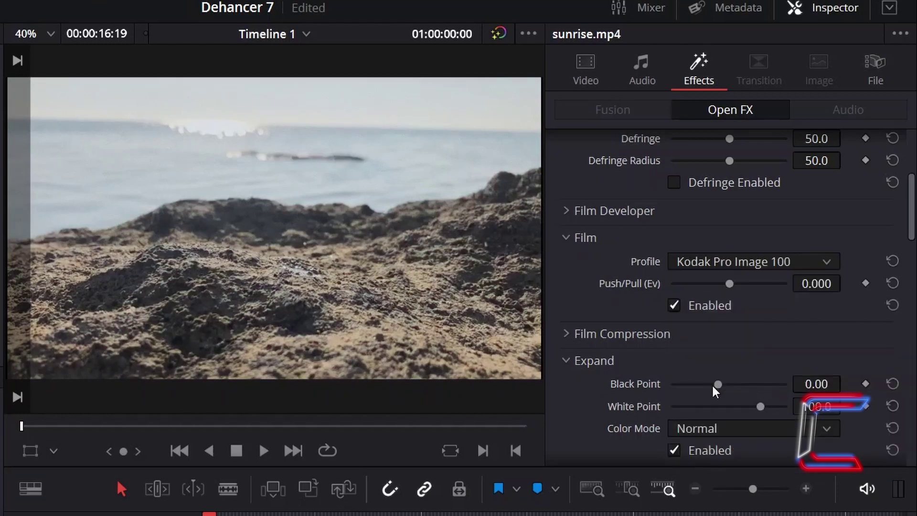
pyautogui.click(698, 261)
pyautogui.scroll(-4, 721, 411)
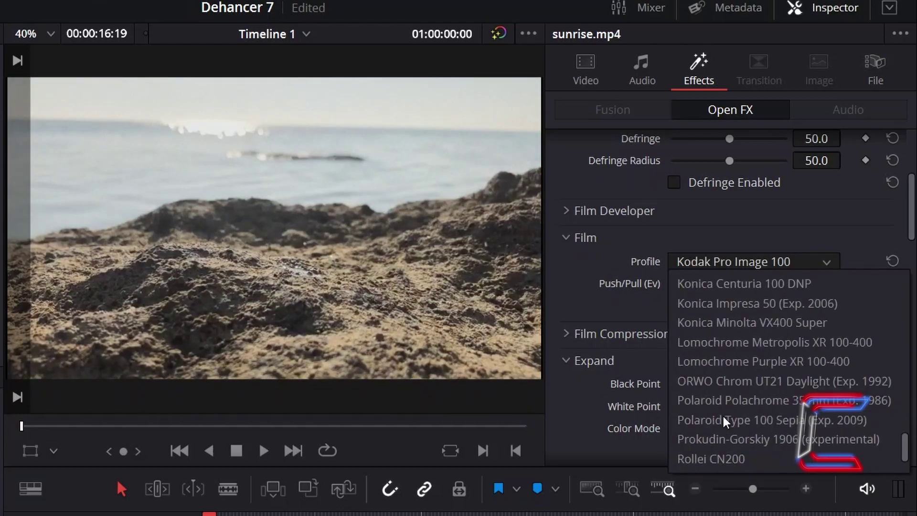
pyautogui.click(751, 439)
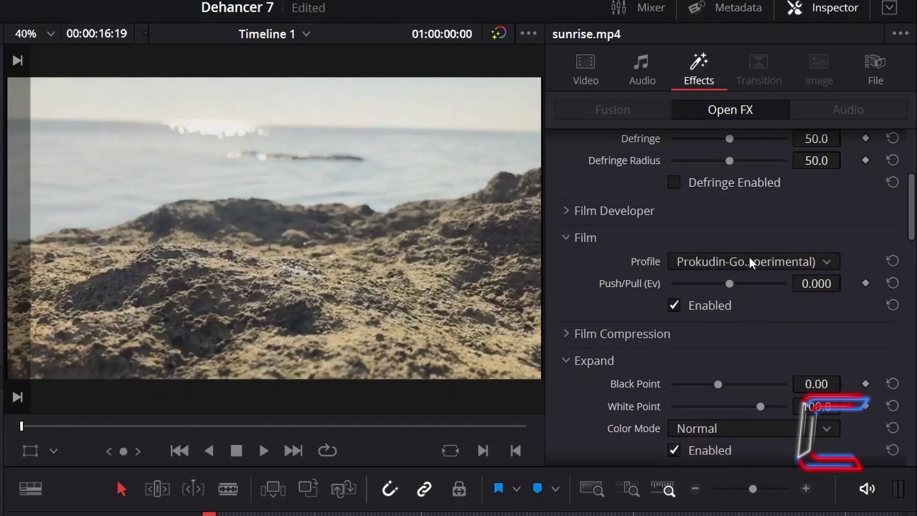
pyautogui.moveTo(733, 283); pyautogui.dragTo(656, 288)
pyautogui.moveTo(746, 288); pyautogui.dragTo(730, 289)
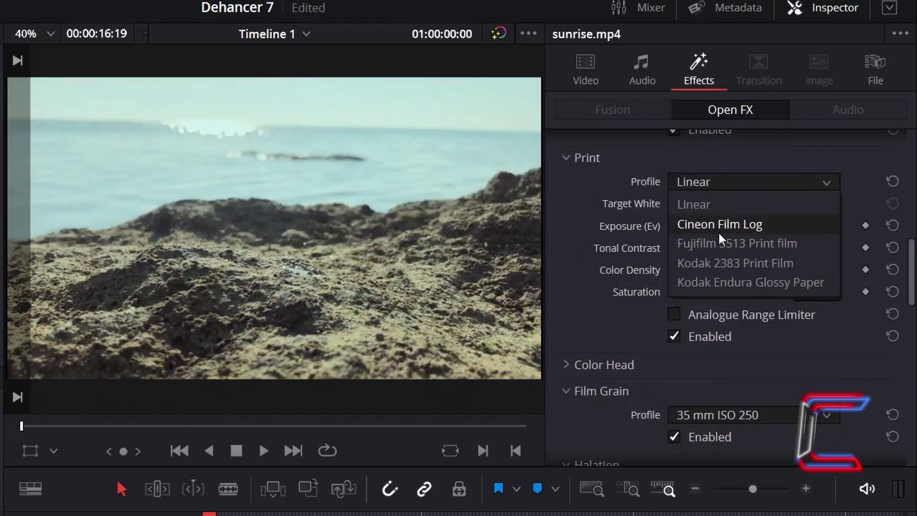
# Set print to Cineon Film Log with contrast 50.0, and grain to Custom with adjusted Midtones.
pyautogui.click(719, 229)
pyautogui.moveTo(735, 248); pyautogui.dragTo(697, 242)
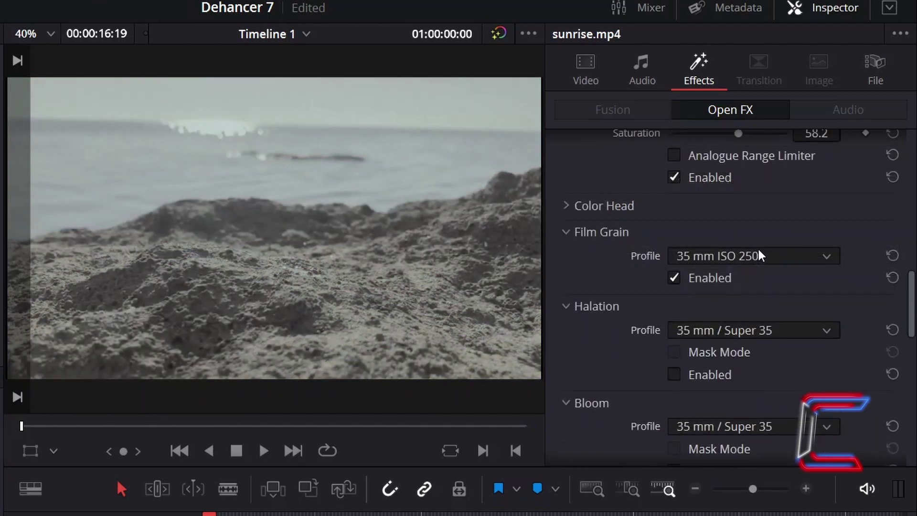
pyautogui.click(760, 250)
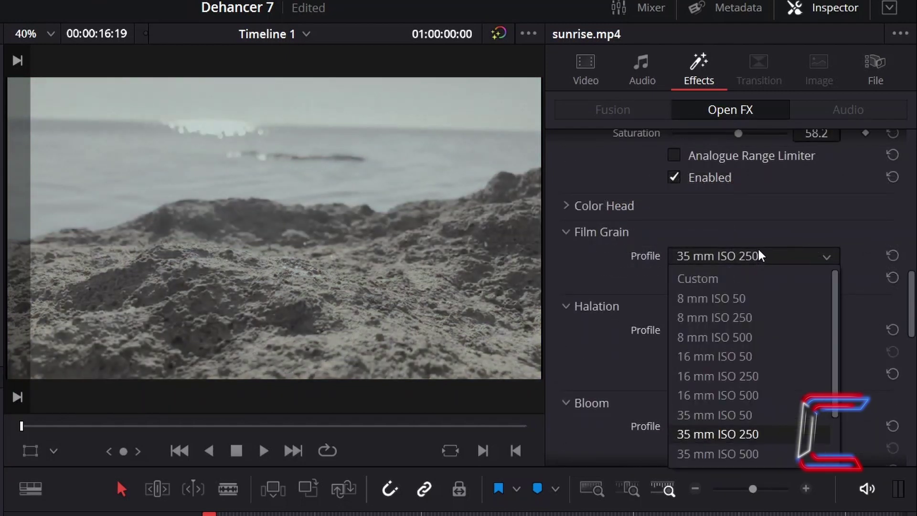
pyautogui.click(756, 287)
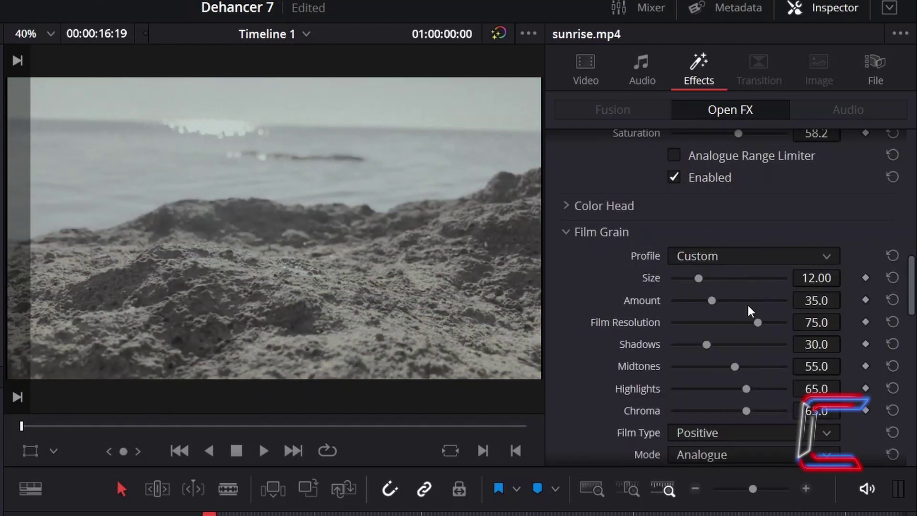
pyautogui.scroll(-2, 742, 314)
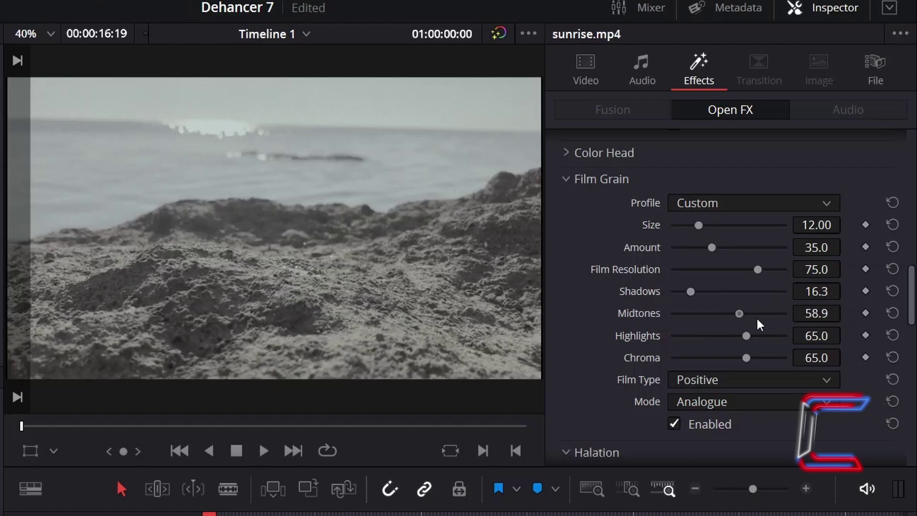
pyautogui.moveTo(818, 320); pyautogui.dragTo(672, 327)
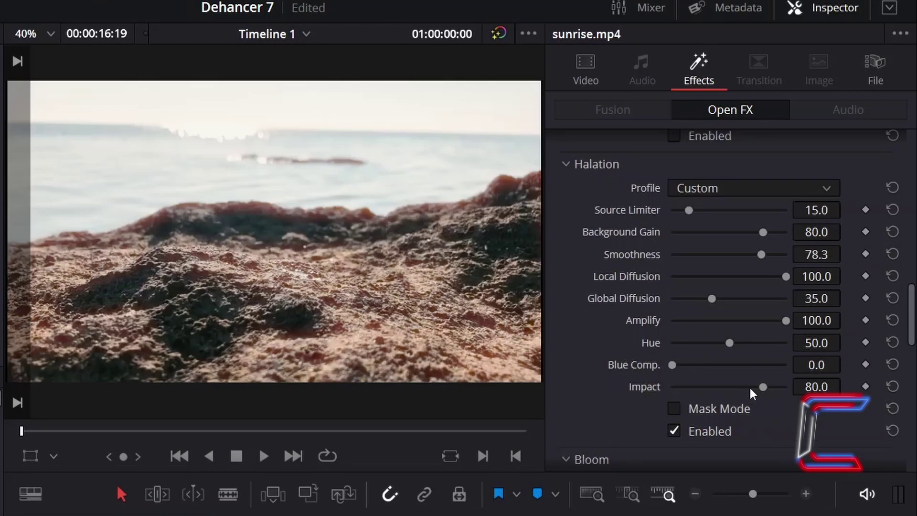
# Leave halation off after toggling it, and switch Film Damage to the Custom profile.
pyautogui.click(675, 431)
pyautogui.click(674, 431)
pyautogui.click(675, 431)
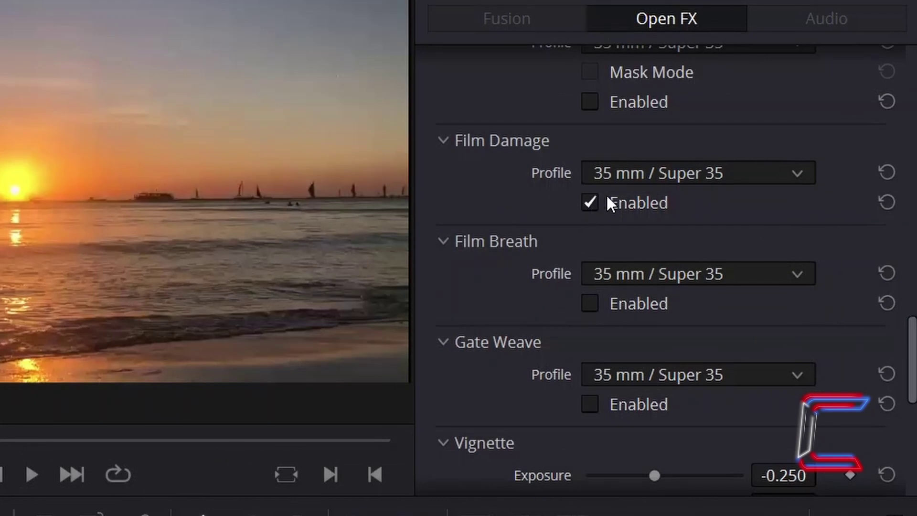
pyautogui.click(780, 178)
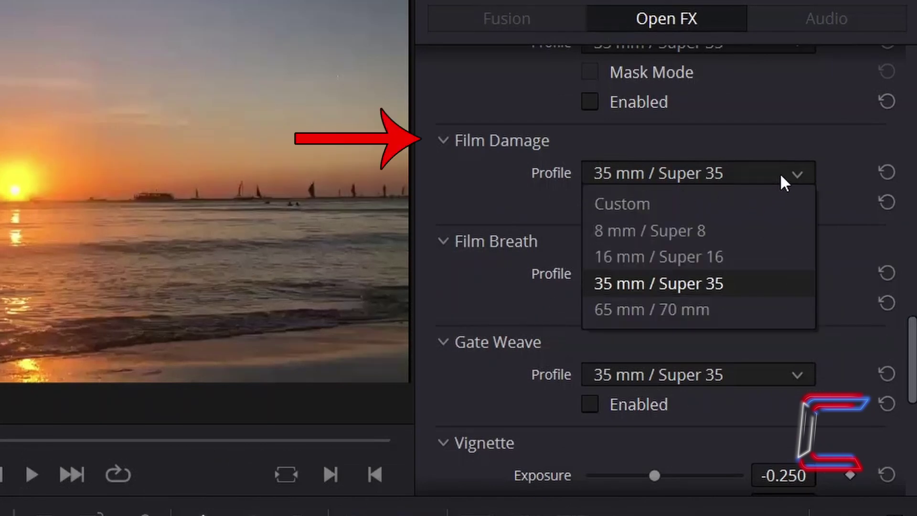
pyautogui.click(754, 206)
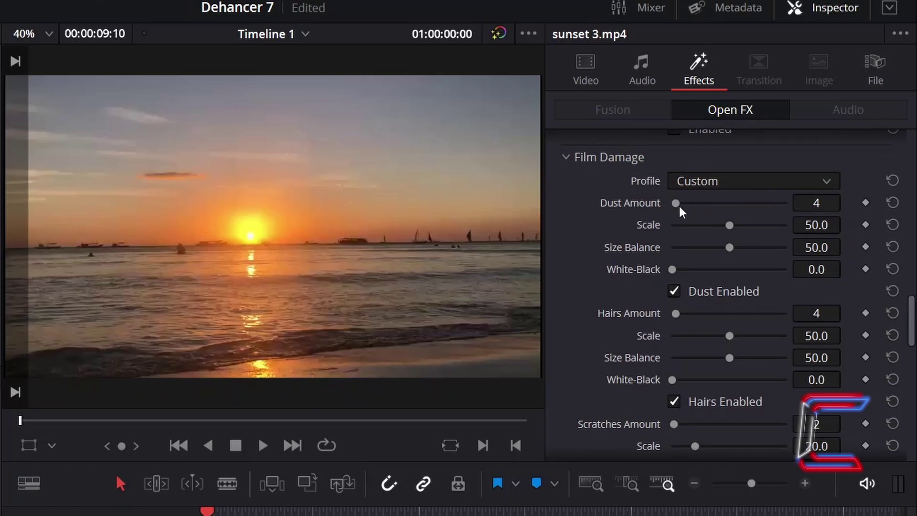
# Drag the dust sliders to Amount 128, Scale 100.0, Size Balance 100.0, White-Black 45.0.
pyautogui.moveTo(680, 206); pyautogui.dragTo(713, 206)
pyautogui.moveTo(731, 224); pyautogui.dragTo(788, 235)
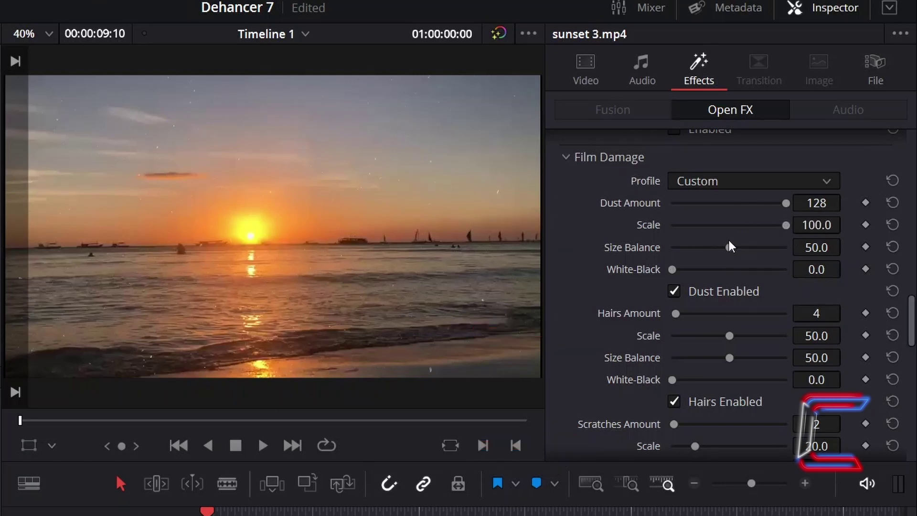
pyautogui.moveTo(730, 248); pyautogui.dragTo(806, 245)
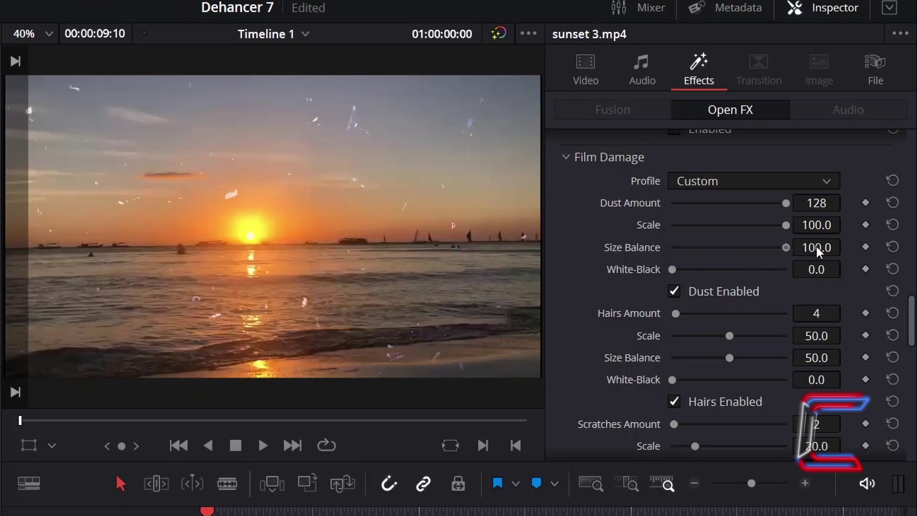
pyautogui.moveTo(672, 270); pyautogui.dragTo(723, 272)
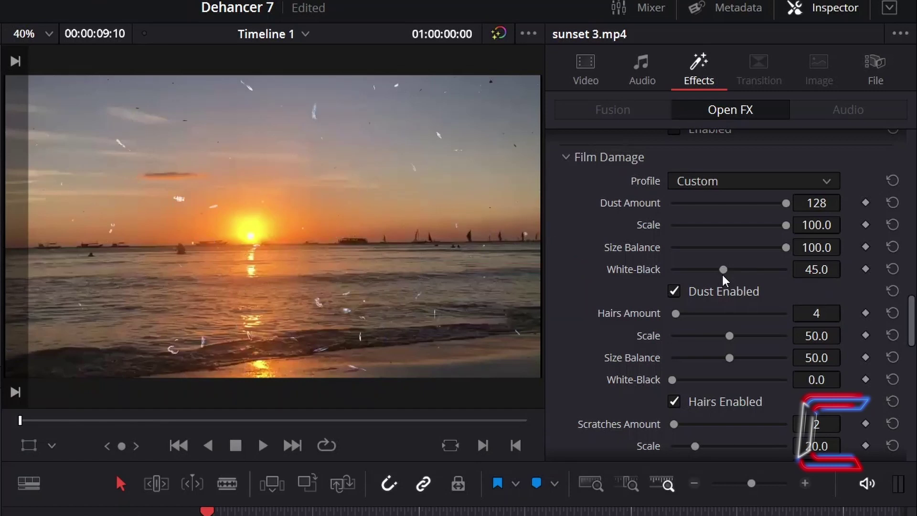
# Set scratches to Total Amount 50.0, Global Period 120 and Global Chromaticity 76.8.
pyautogui.scroll(-8, 724, 276)
pyautogui.moveTo(737, 179); pyautogui.dragTo(786, 179)
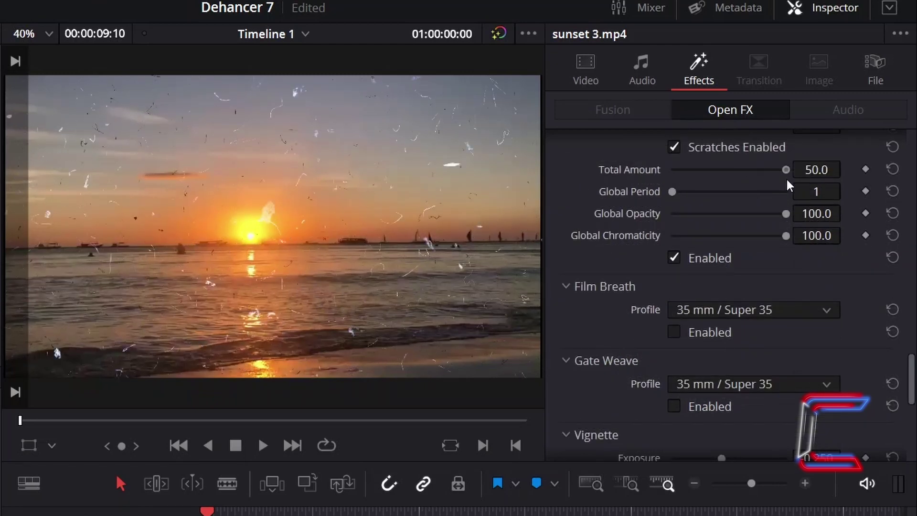
pyautogui.moveTo(675, 193); pyautogui.dragTo(671, 250)
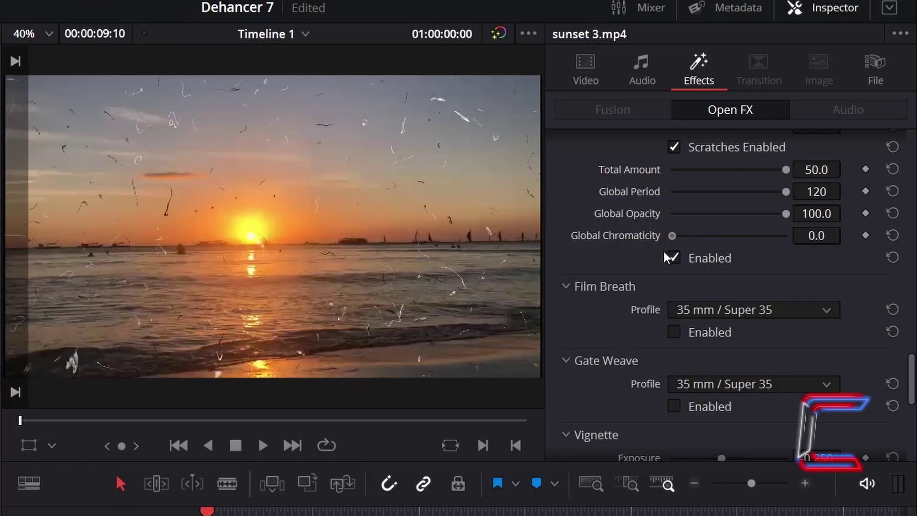
pyautogui.moveTo(665, 252); pyautogui.dragTo(764, 267)
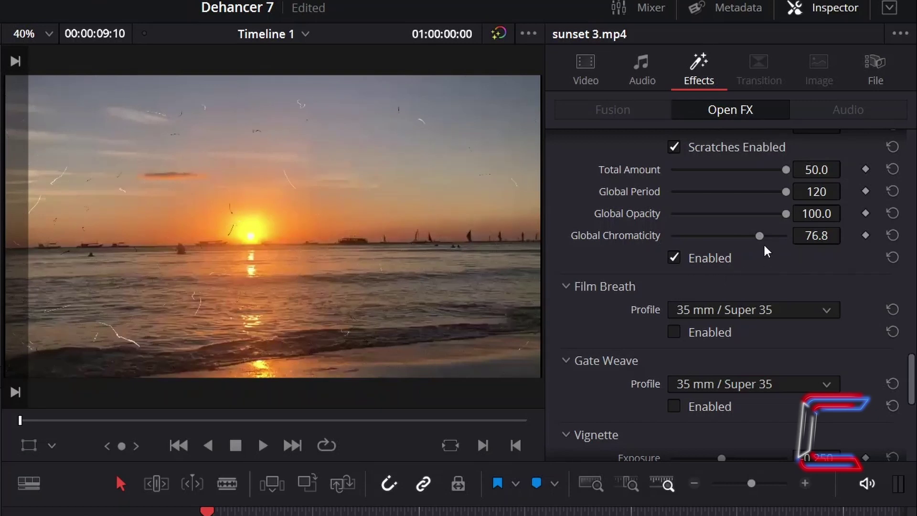
pyautogui.moveTo(787, 240); pyautogui.dragTo(756, 242)
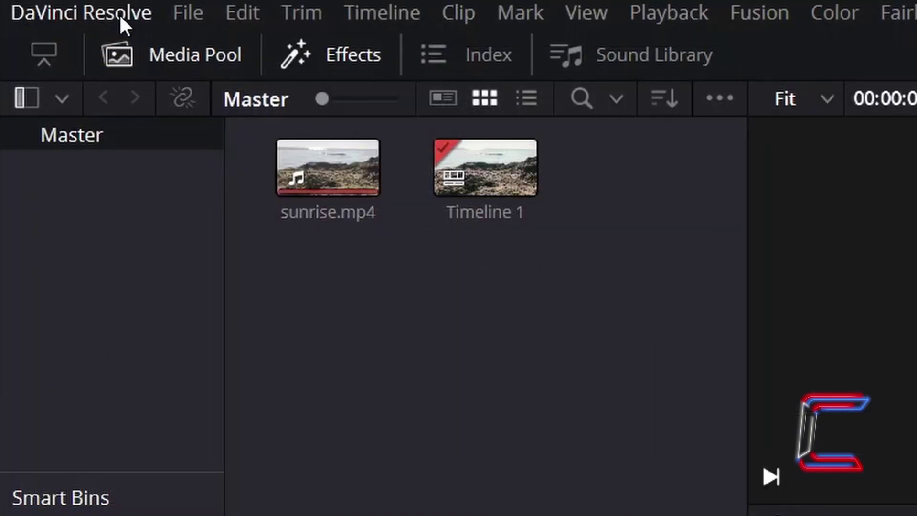
# Open Preferences from the DaVinci Resolve application menu.
pyautogui.click(120, 14)
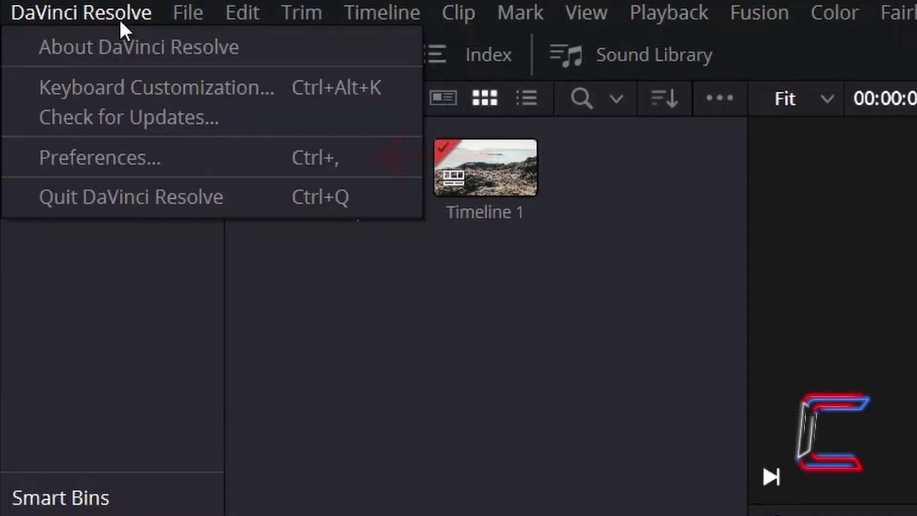
pyautogui.click(213, 158)
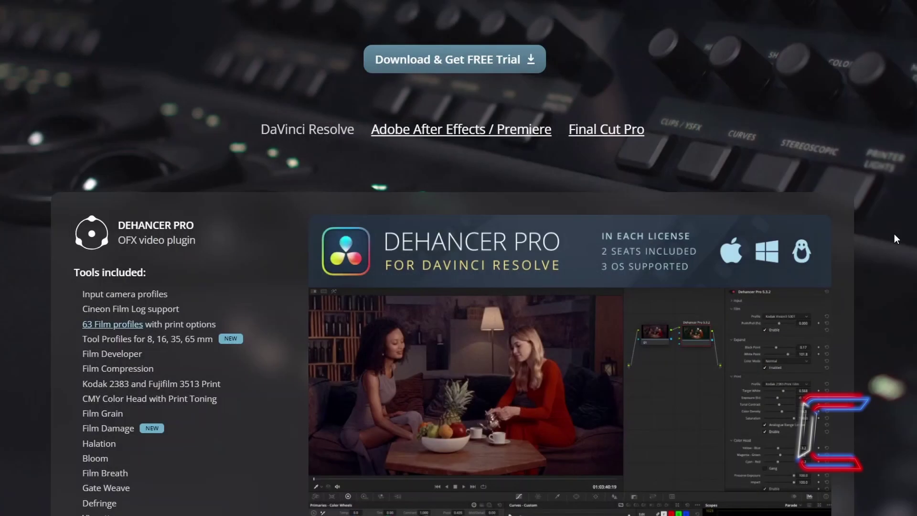
pyautogui.scroll(-4, 895, 234)
pyautogui.scroll(-2, 894, 236)
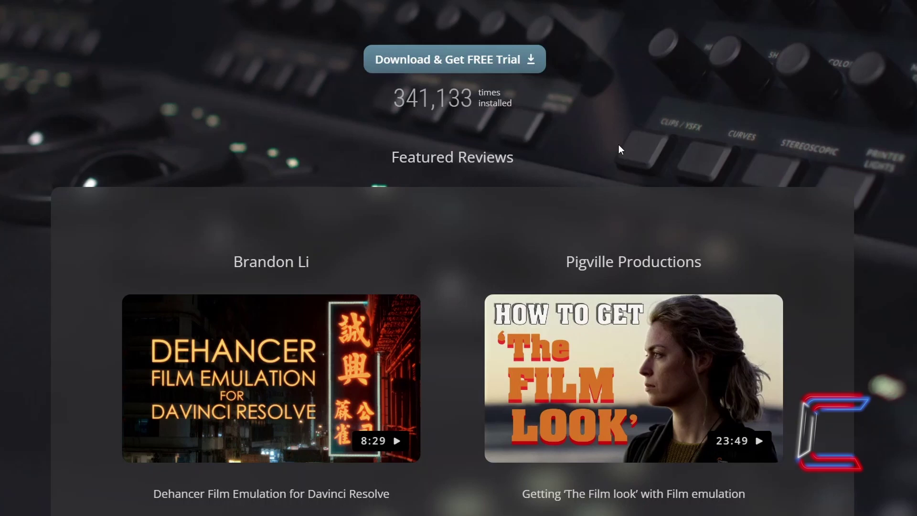
pyautogui.scroll(-6, 618, 144)
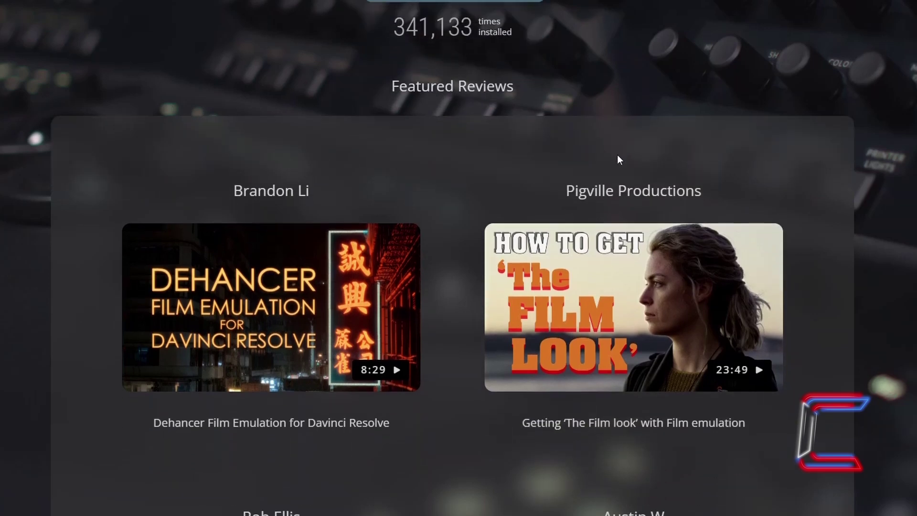
pyautogui.scroll(-1, 617, 165)
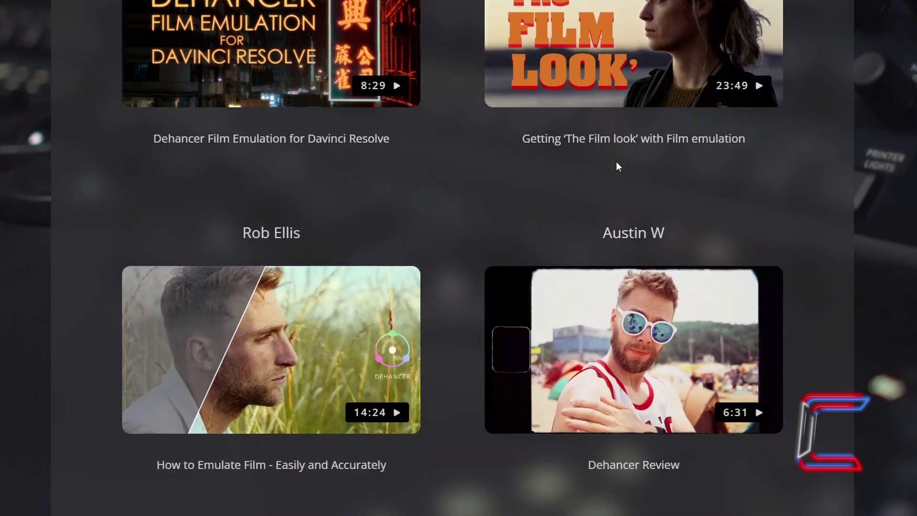